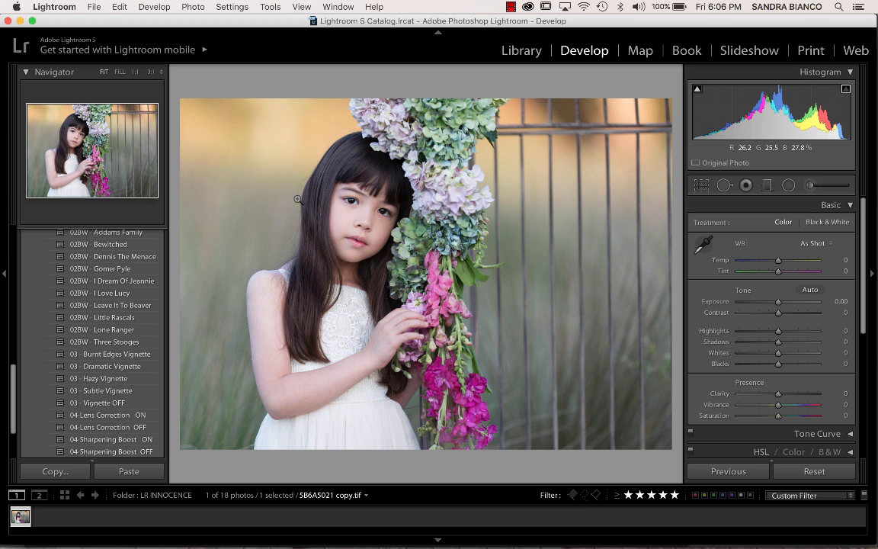
- Apply the 01 - Hopscotch develop preset to the portrait
scroll(103, 355, up, 3)
scroll(107, 335, up, 3)
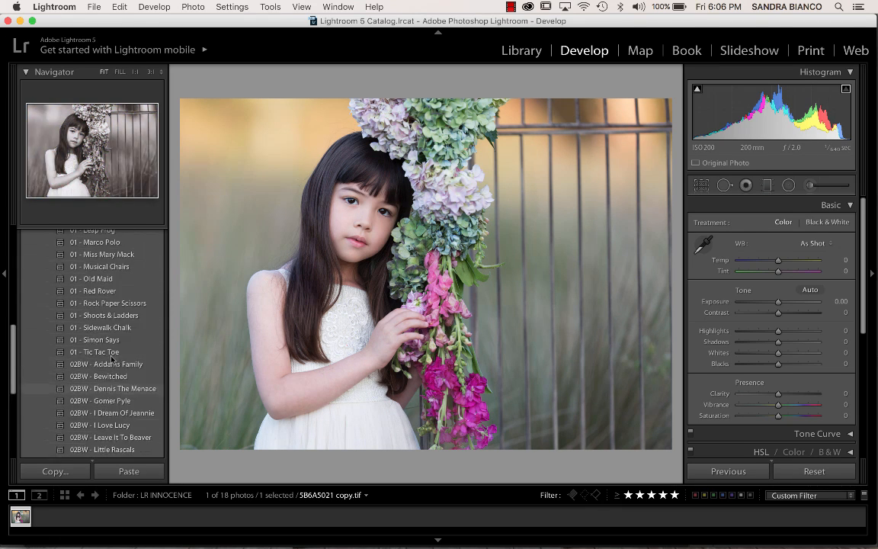
scroll(115, 321, up, 4)
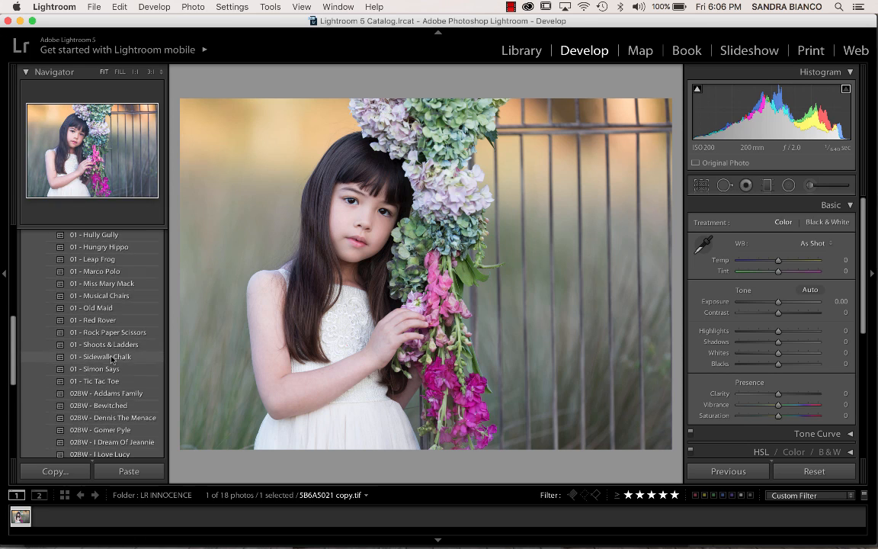
scroll(111, 358, up, 3)
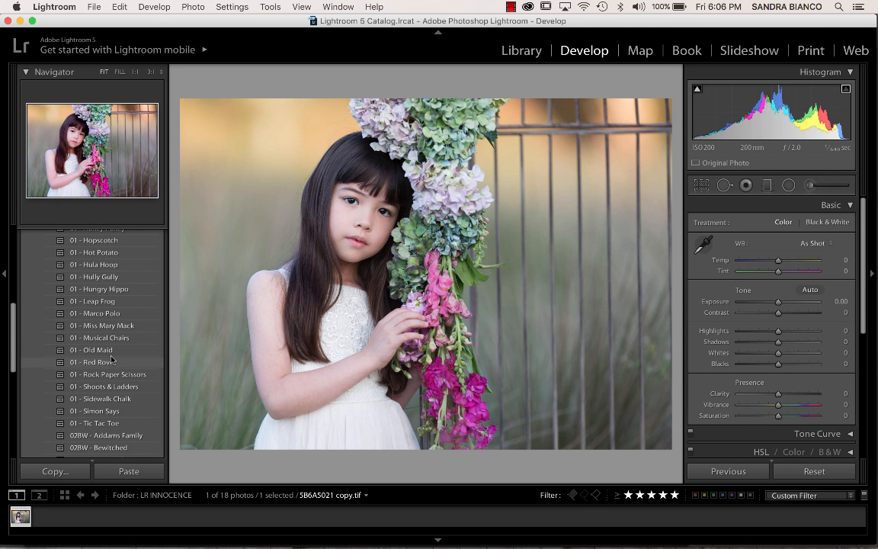
scroll(112, 359, up, 4)
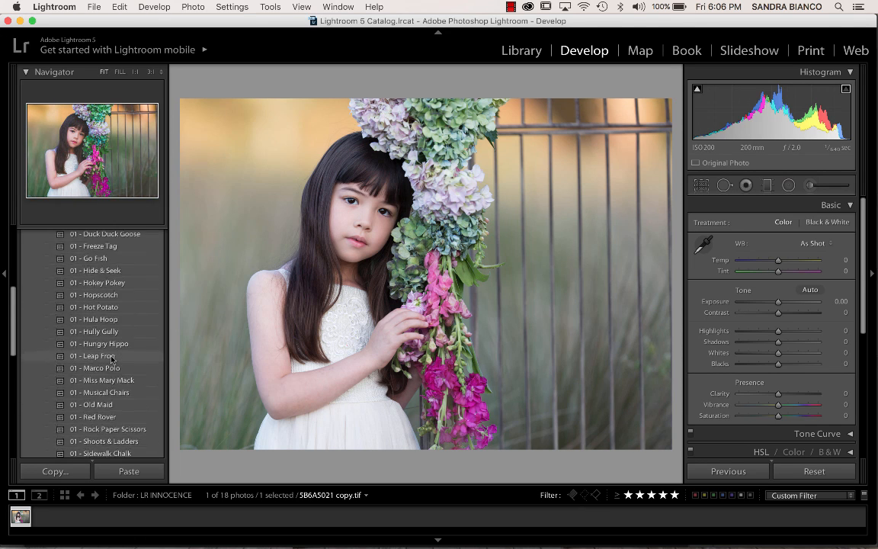
scroll(111, 360, up, 3)
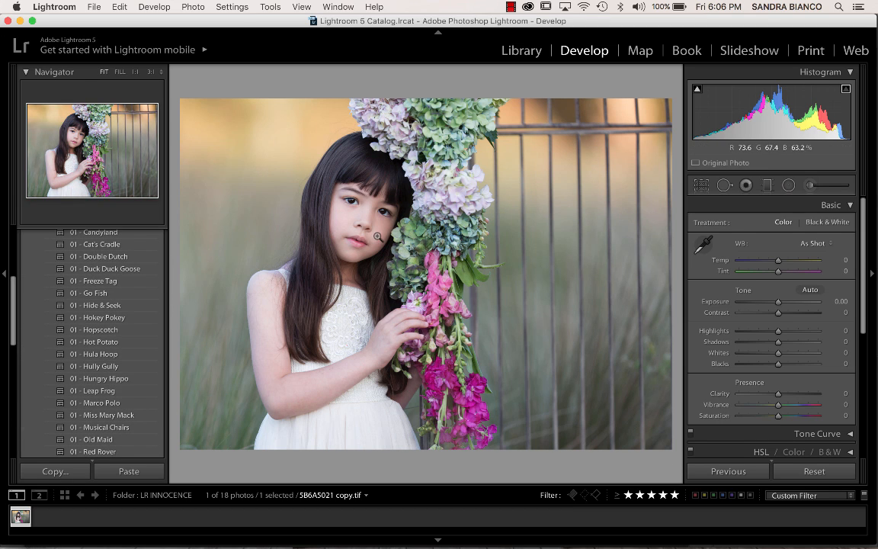
click(94, 331)
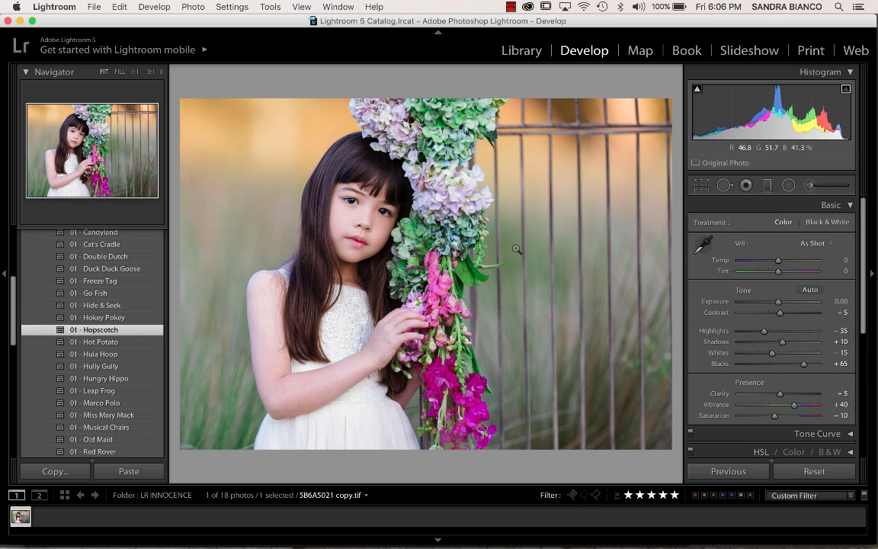
- Set up an adjustment brush with the GTG_02 - Amelia Bedelia effect and a brush size of 29
click(812, 187)
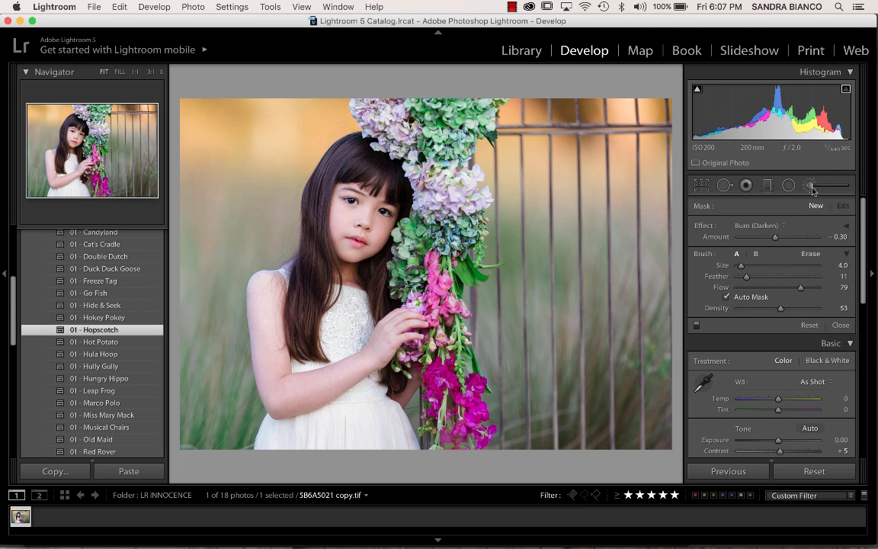
click(776, 226)
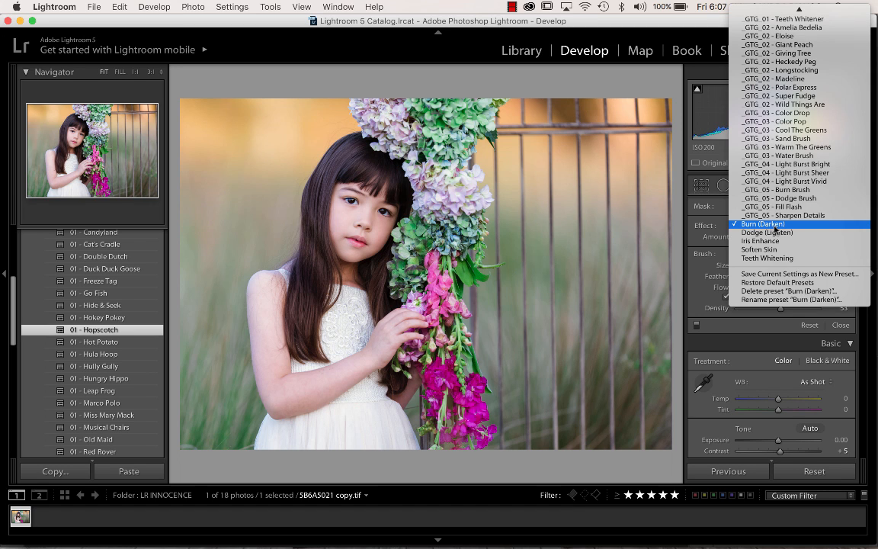
scroll(784, 61, up, 3)
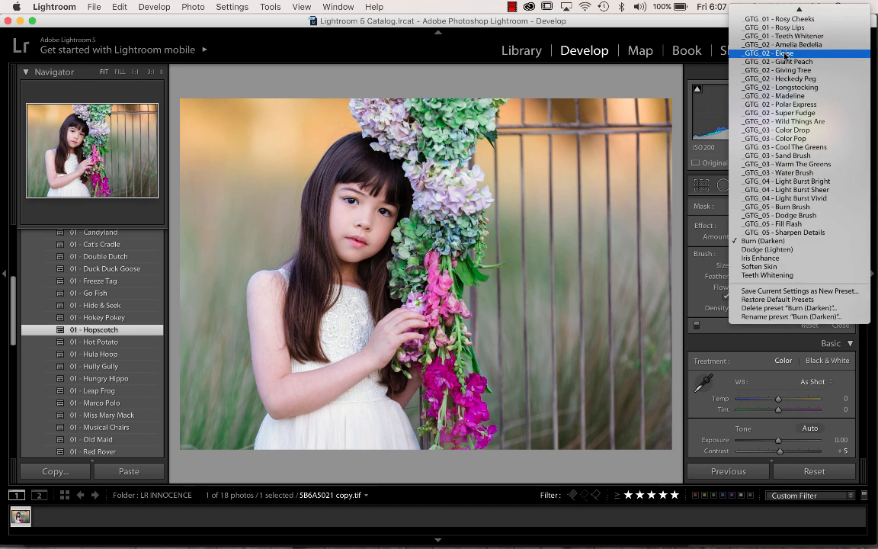
click(786, 89)
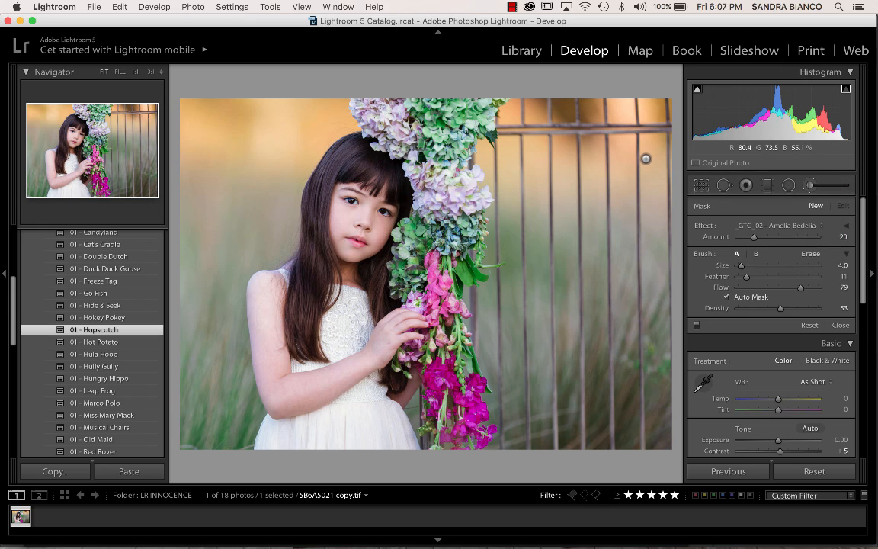
scroll(645, 159, up, 8)
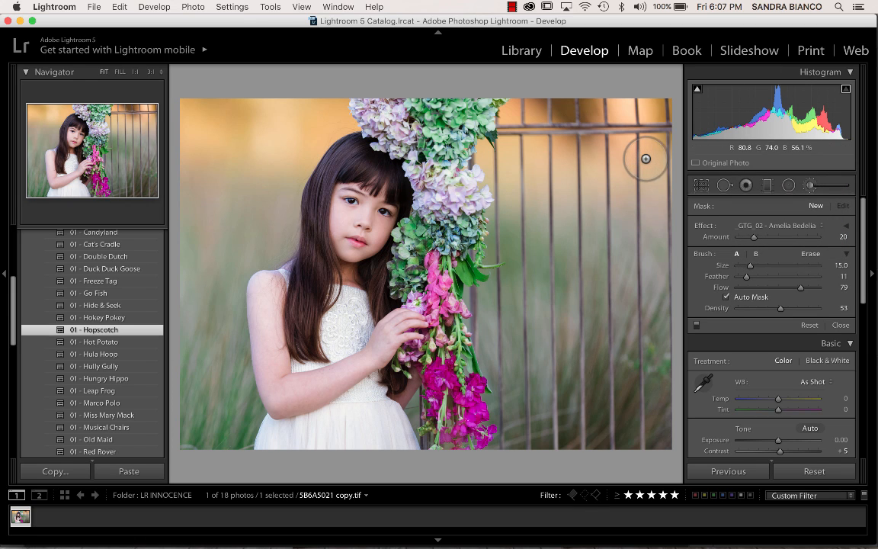
scroll(646, 158, up, 4)
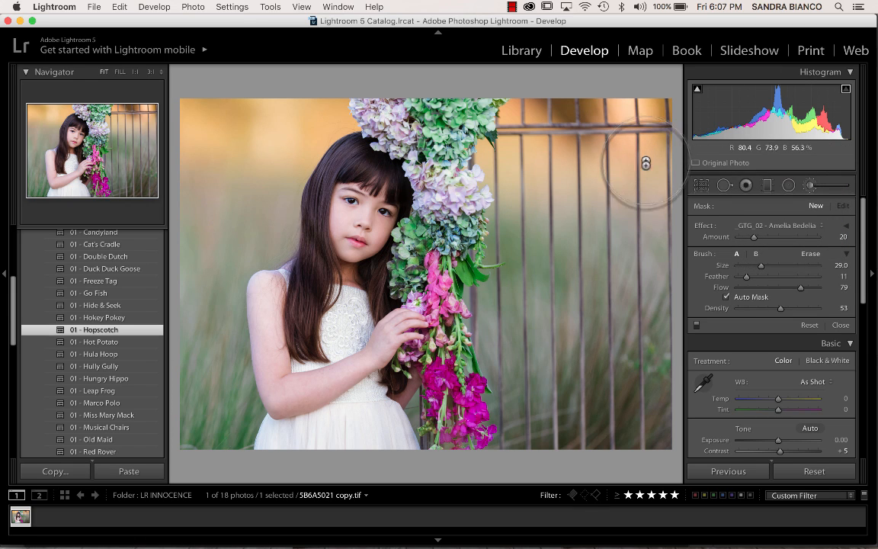
- Paint the blurred background around the girl with the effect amount at 50, and reduce the painted adjustment's amount to 16
click(773, 237)
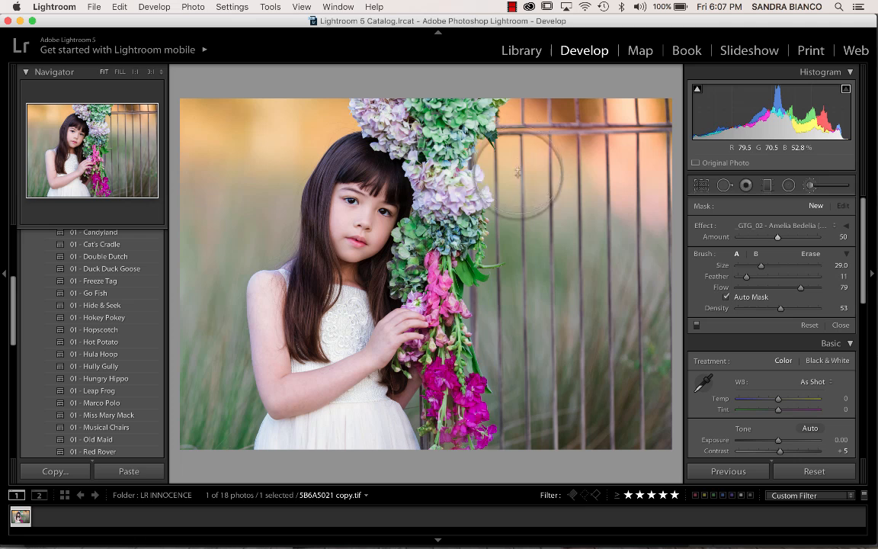
mouse_move(339, 95)
mouse_down()
mouse_move(333, 88)
mouse_move(283, 179)
mouse_move(253, 202)
mouse_move(251, 222)
mouse_move(200, 199)
mouse_move(228, 92)
mouse_move(194, 316)
mouse_move(180, 332)
mouse_move(191, 398)
mouse_move(223, 393)
mouse_move(221, 229)
mouse_up()
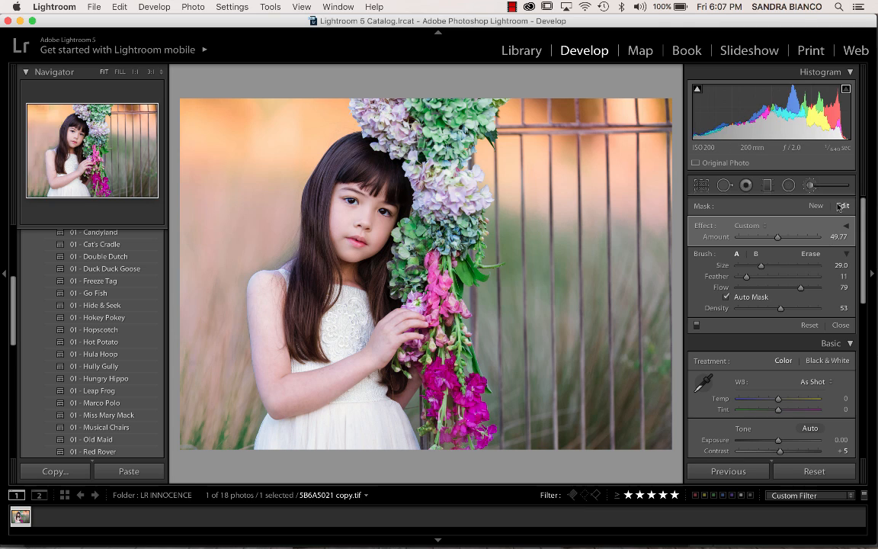
drag(784, 237, 757, 242)
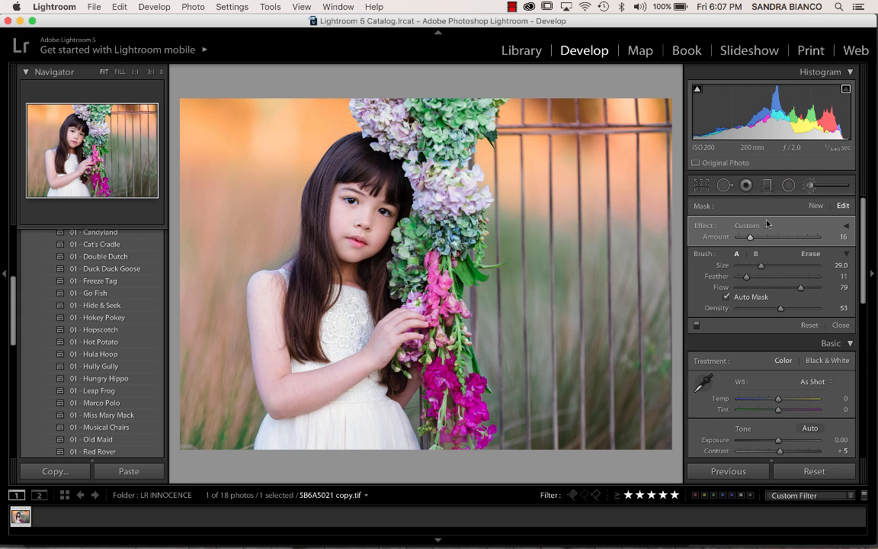
- Start a new brush adjustment with the GTG_03 - Color Pop effect, density 68 and brush size 14
click(817, 206)
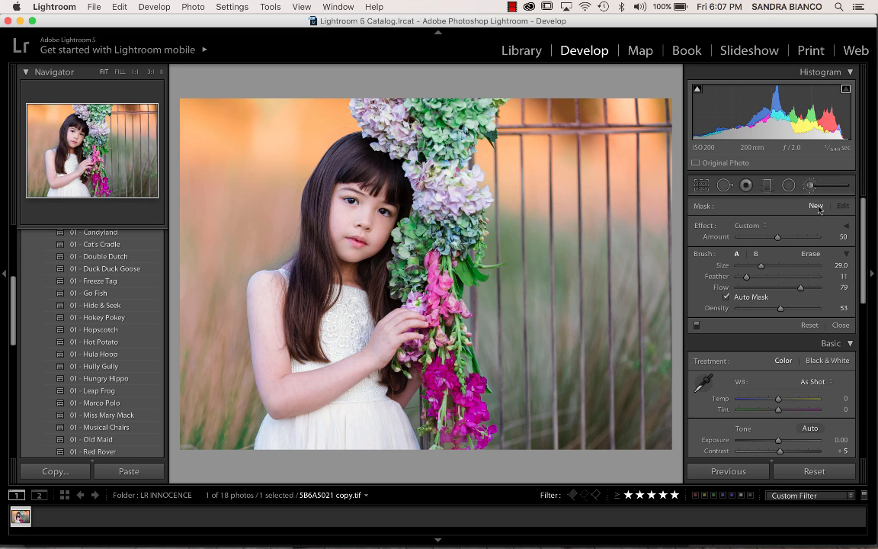
click(748, 225)
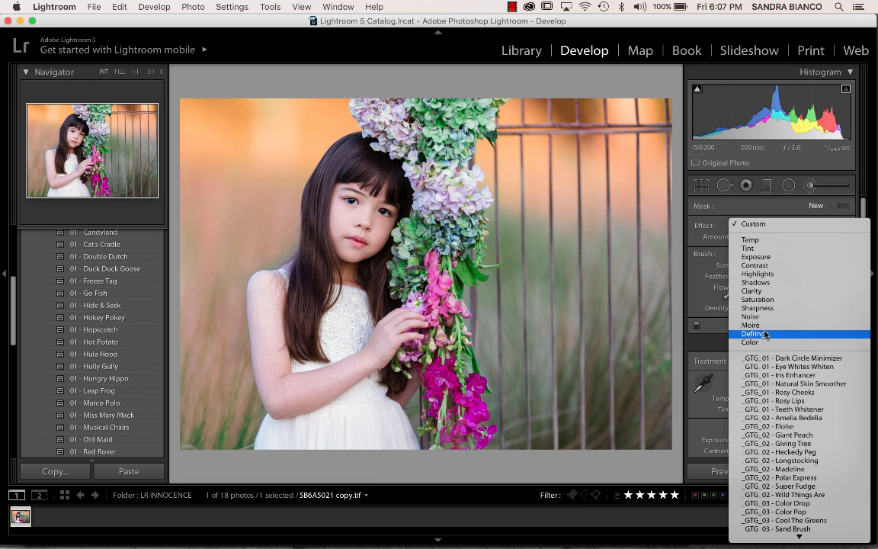
scroll(793, 458, down, 2)
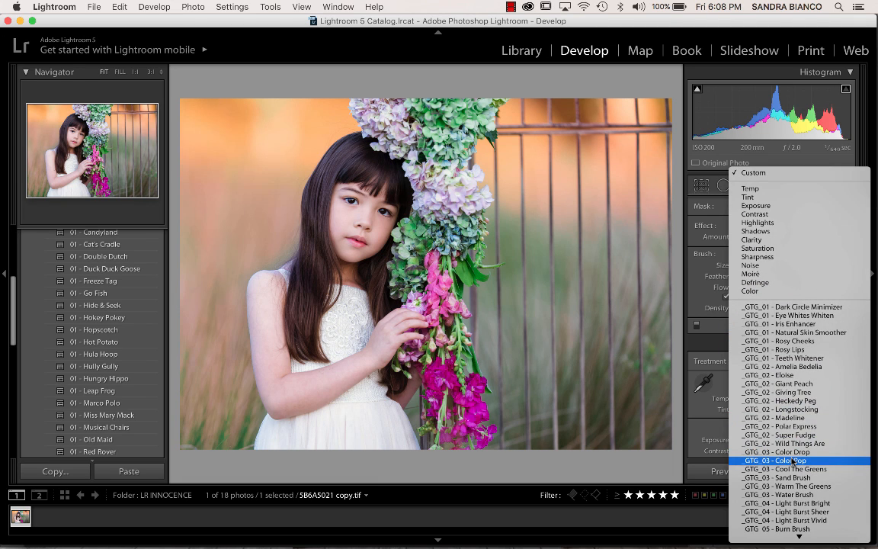
click(793, 462)
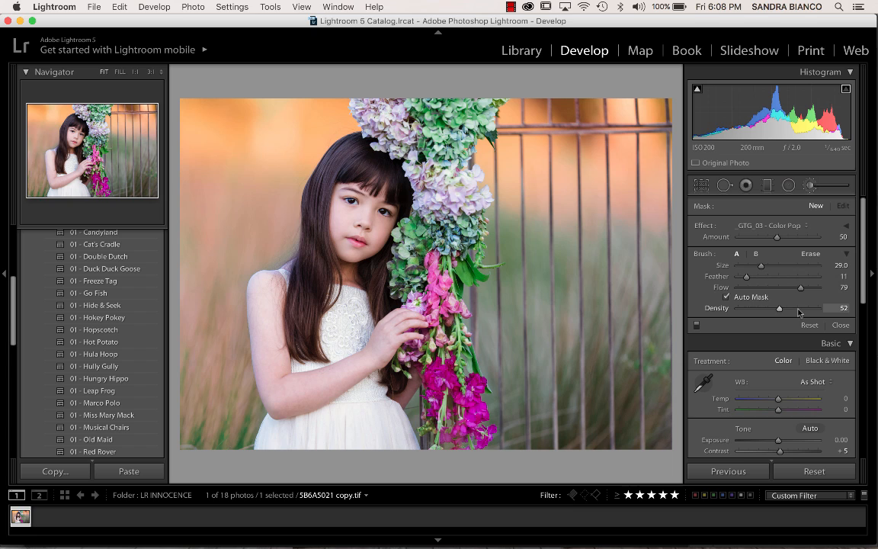
drag(798, 311, 815, 310)
scroll(488, 244, down, 3)
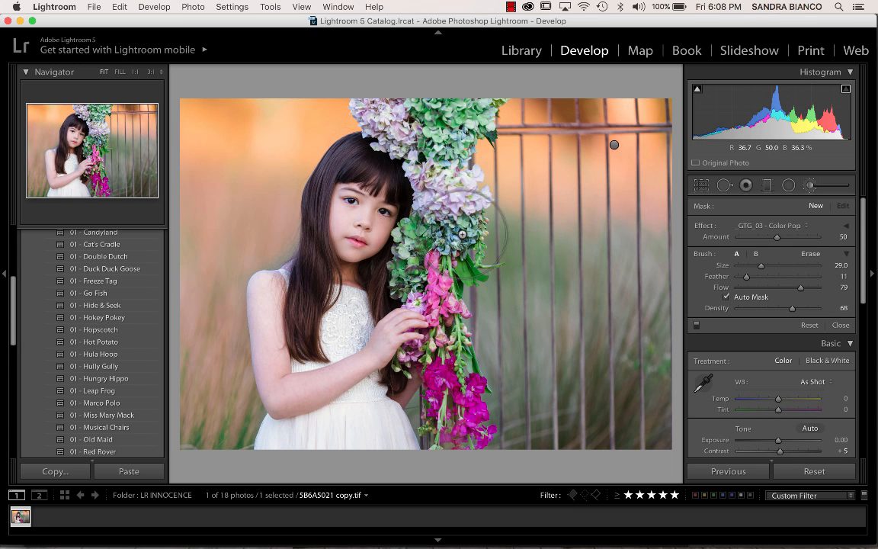
scroll(462, 235, down, 5)
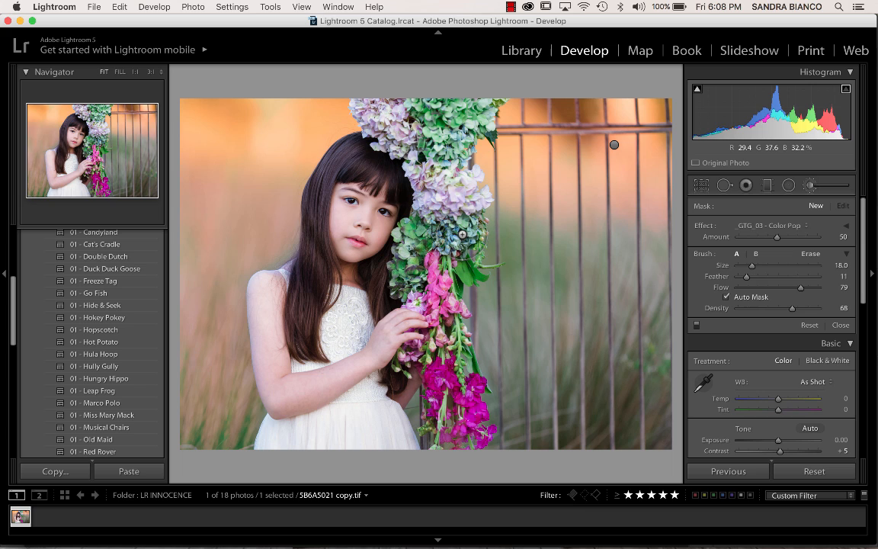
- Paint Color Pop over the hanging flowers, set its amount to 72, and close the adjustment brush
mouse_move(462, 234)
mouse_down()
mouse_move(412, 217)
mouse_move(428, 203)
mouse_move(400, 190)
mouse_move(427, 172)
mouse_move(412, 130)
mouse_move(427, 106)
mouse_move(359, 98)
mouse_move(402, 133)
mouse_move(421, 113)
mouse_move(396, 131)
mouse_move(393, 206)
mouse_move(457, 286)
mouse_up()
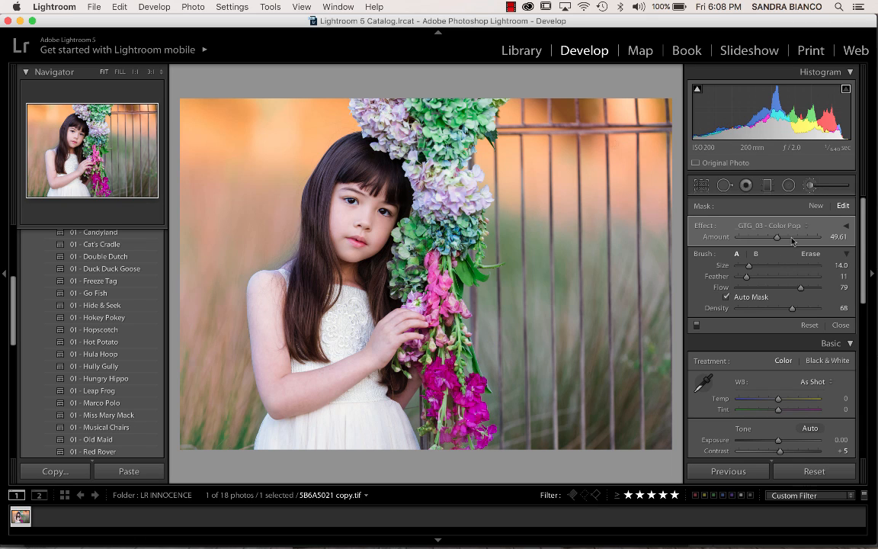
drag(799, 237, 650, 226)
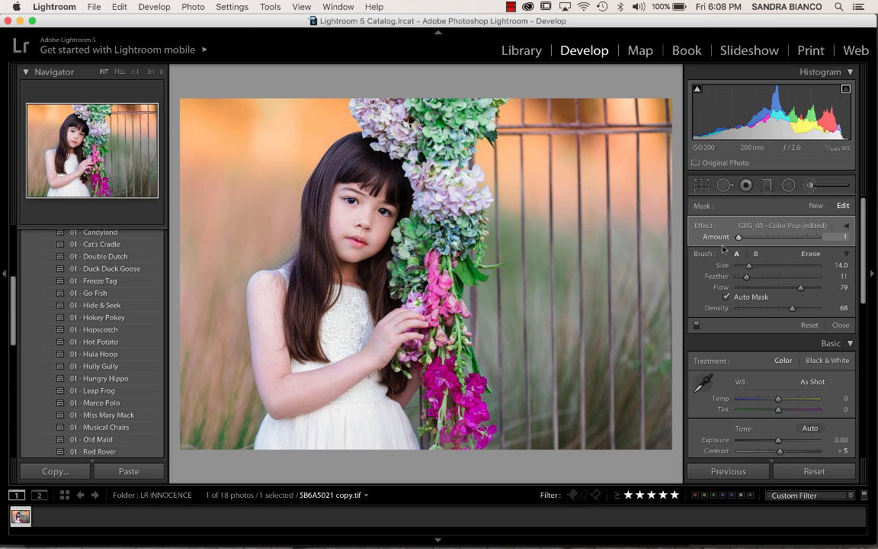
drag(722, 248, 814, 243)
drag(790, 238, 824, 243)
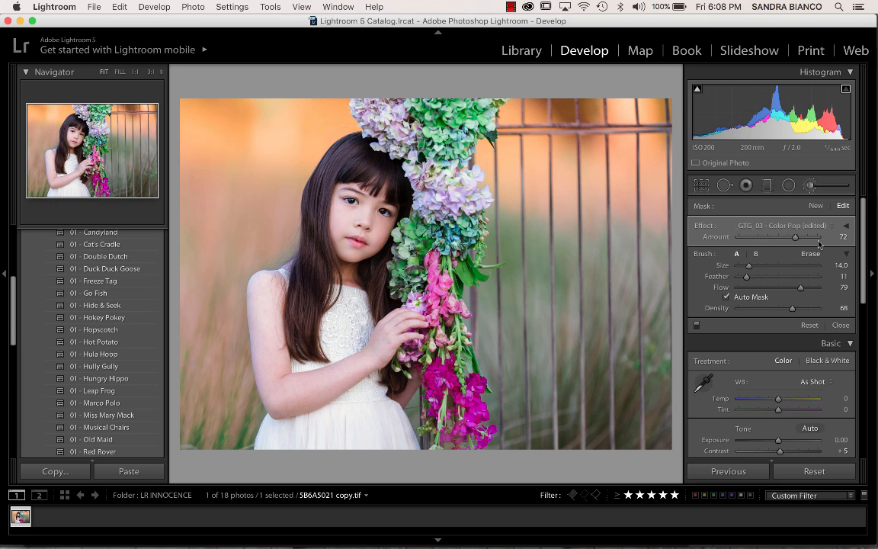
click(813, 187)
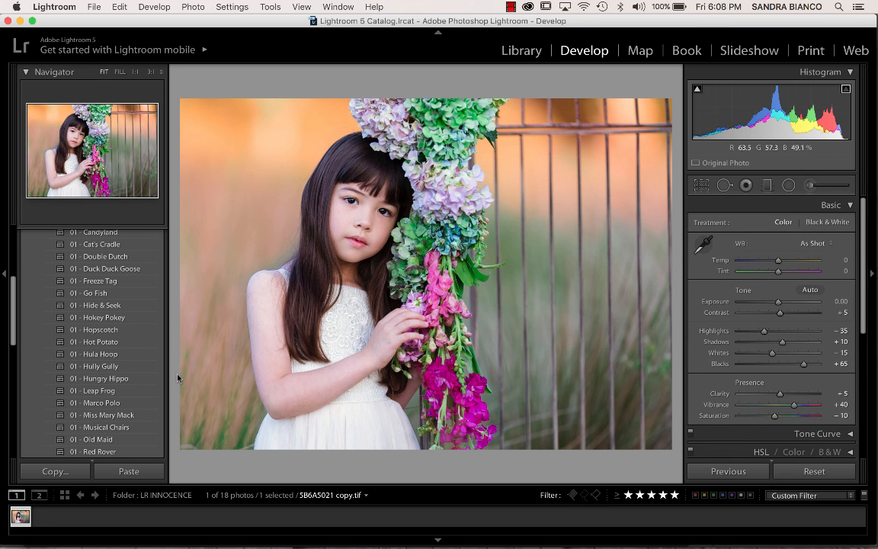
- Apply the 03 - Subtle Vignette preset to the photo
scroll(118, 382, down, 5)
scroll(122, 397, down, 8)
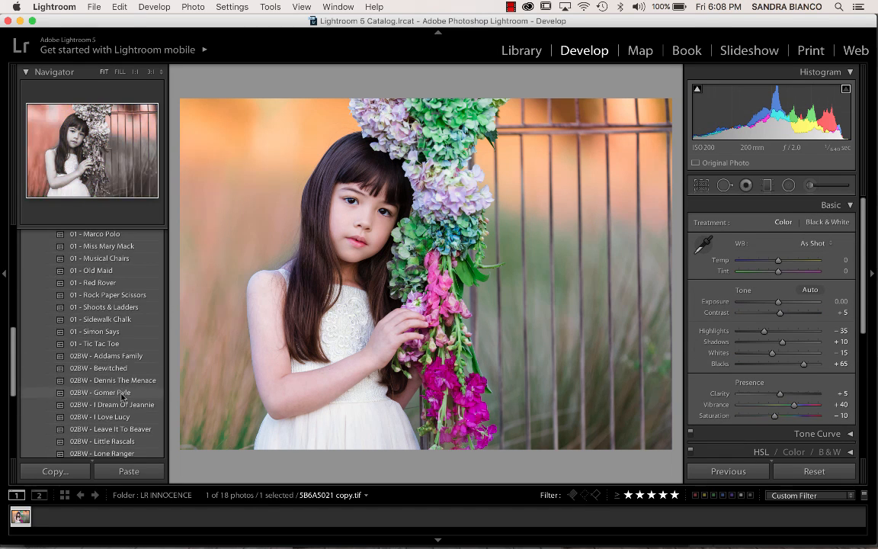
scroll(122, 397, down, 3)
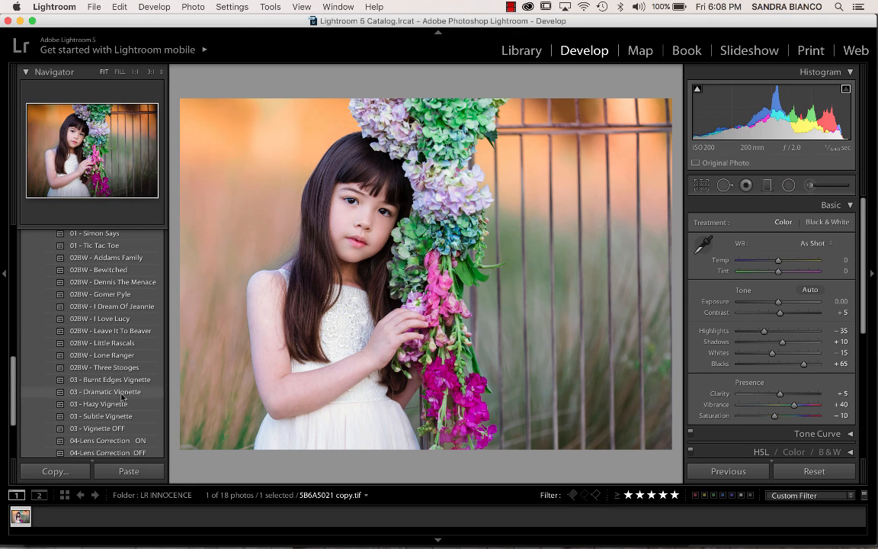
click(122, 397)
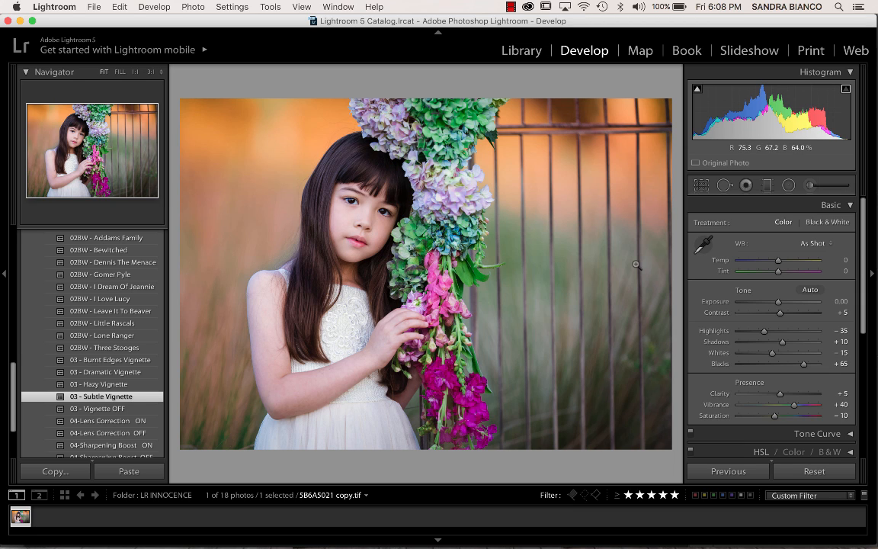
- Brush the whites of the girl's eyes with the GTG_01 - Eye Whites Whiten effect at brush size 2
click(808, 187)
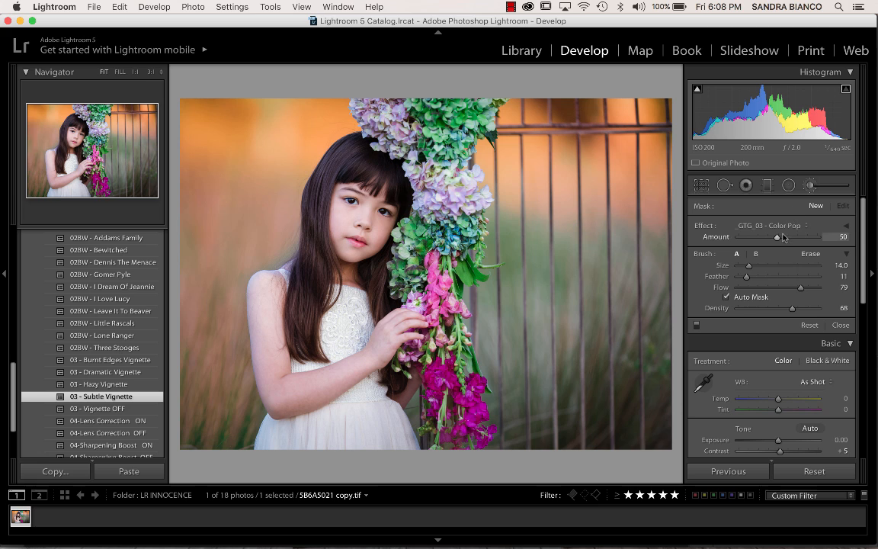
click(795, 226)
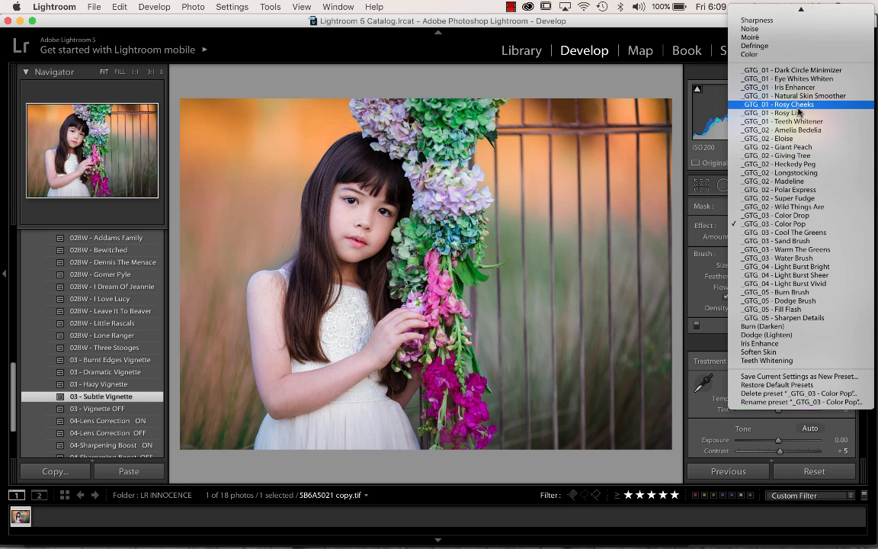
scroll(799, 112, up, 3)
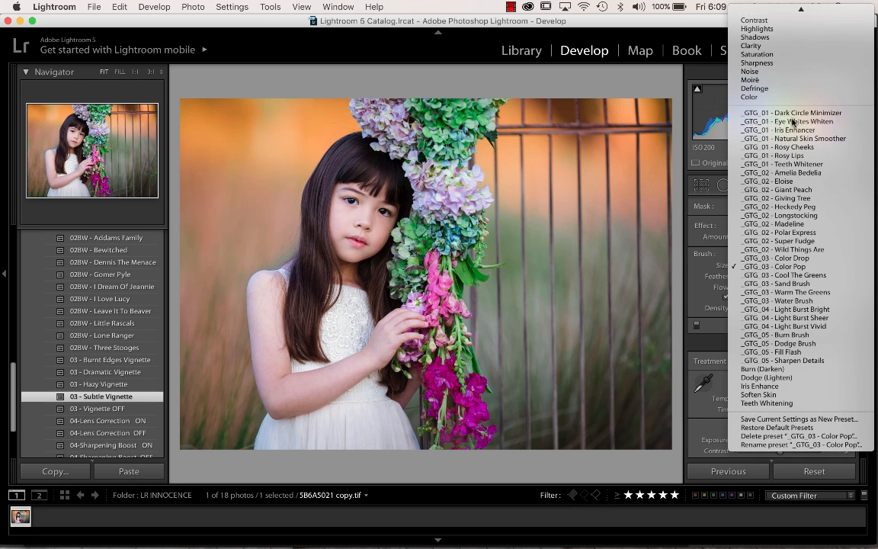
click(793, 121)
key(super+equal)
key(super+equal)
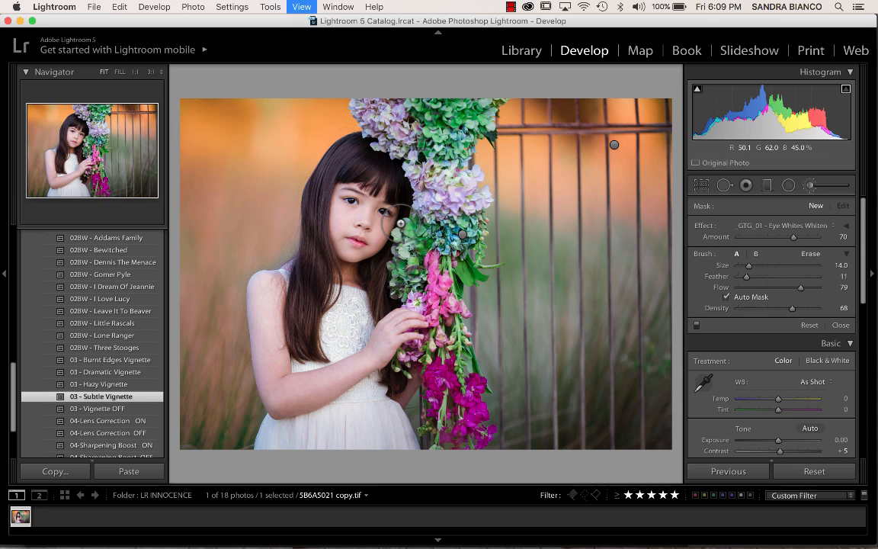
scroll(328, 244, down, 4)
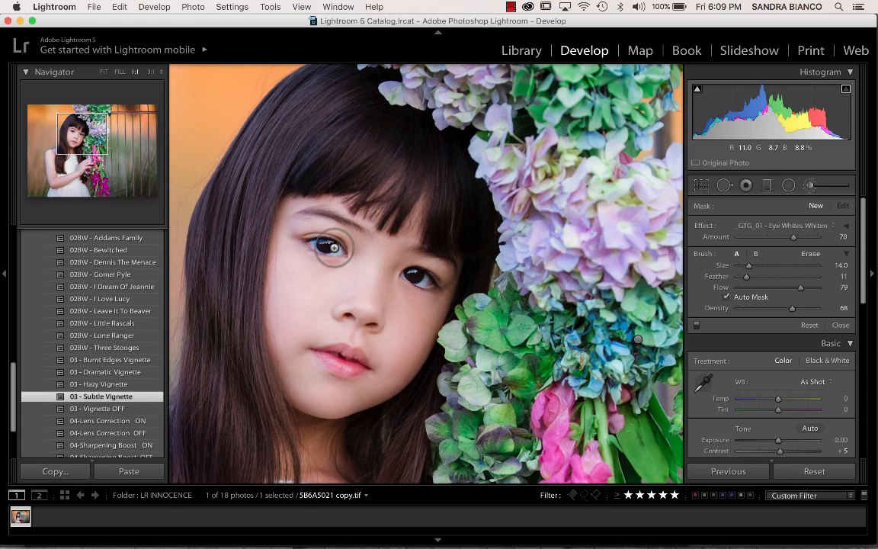
scroll(302, 224, down, 8)
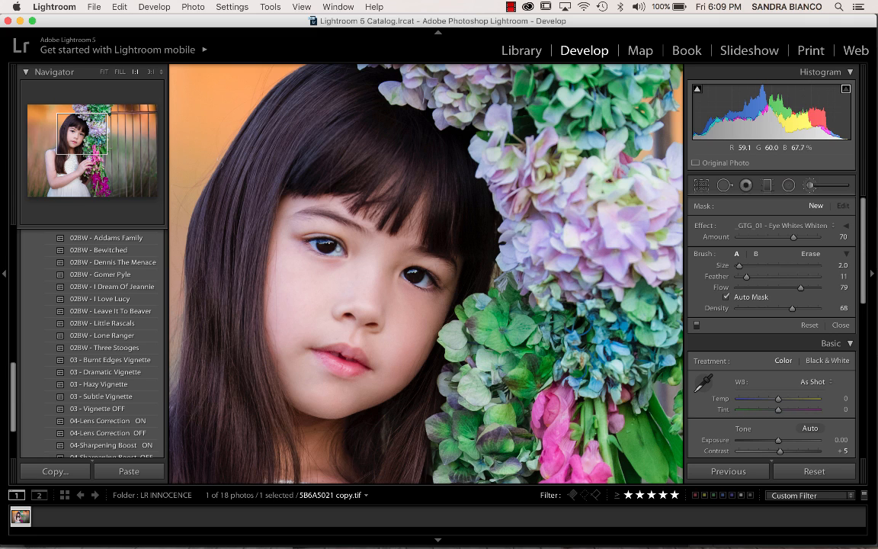
click(305, 227)
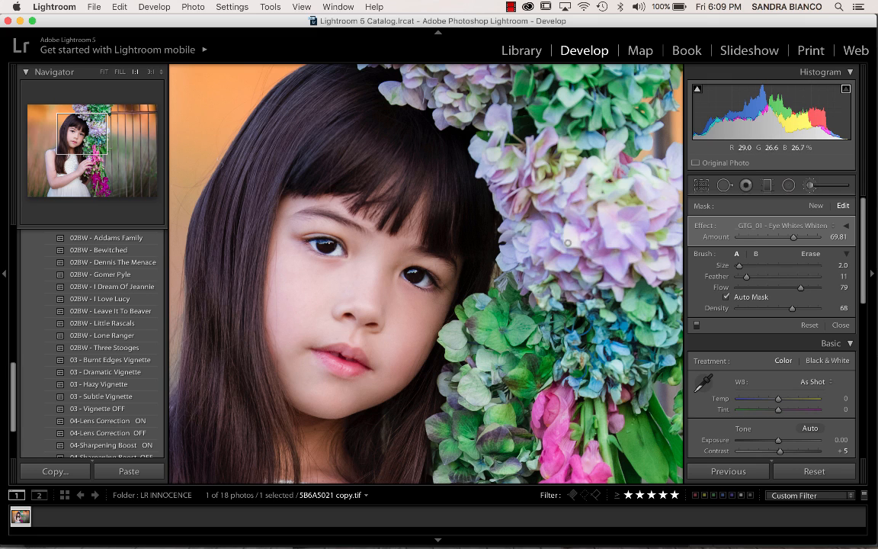
- Set the eye-whitening brush adjustment's amount to 31 and close the adjustment brush
drag(797, 236, 772, 239)
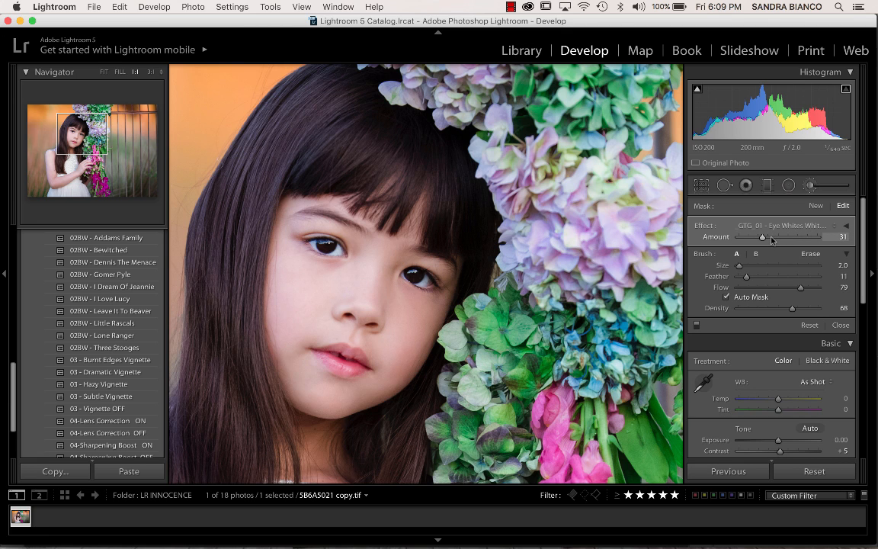
key(z)
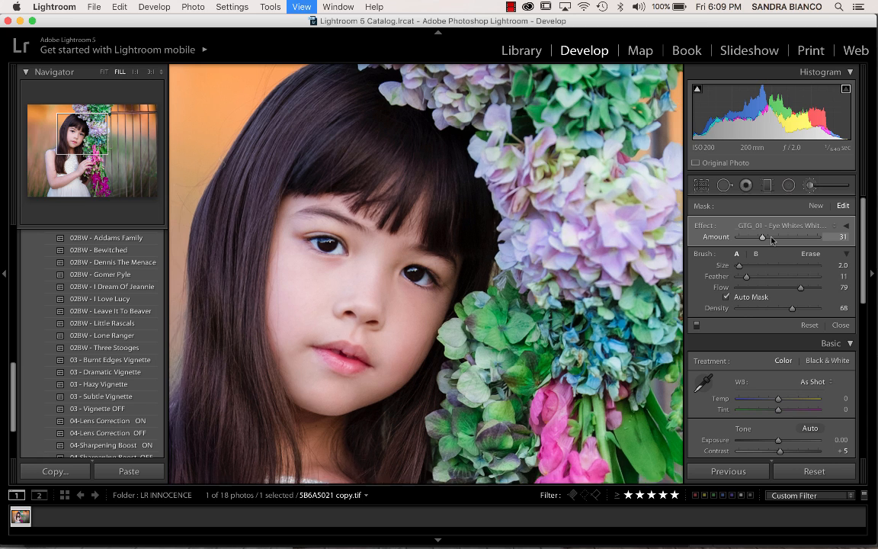
key(super+minus)
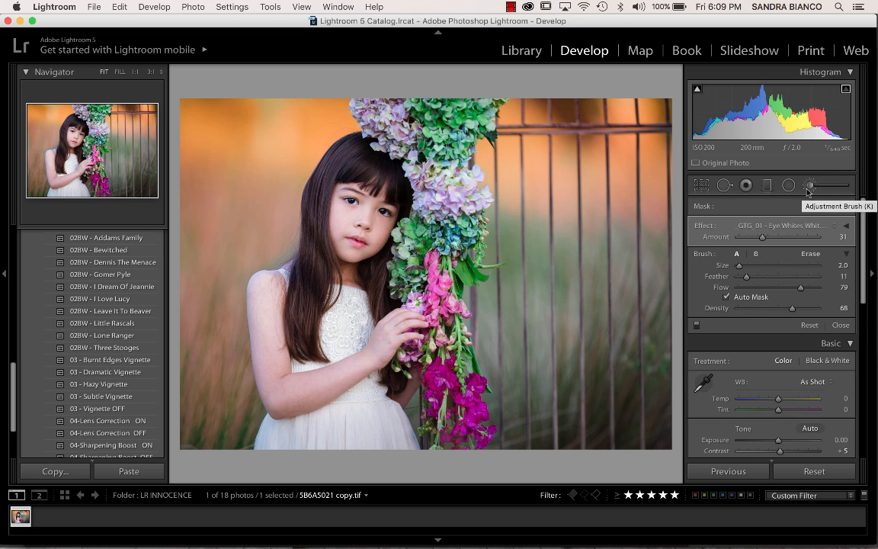
click(818, 188)
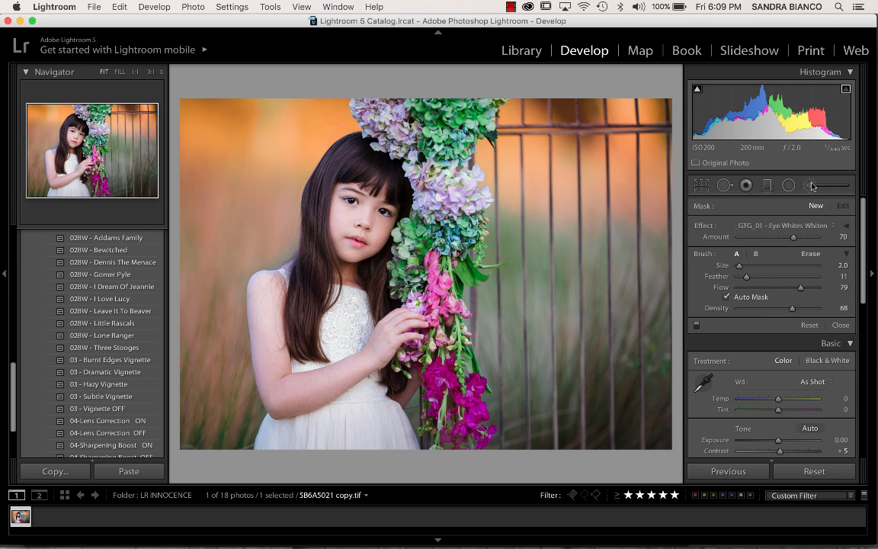
click(813, 186)
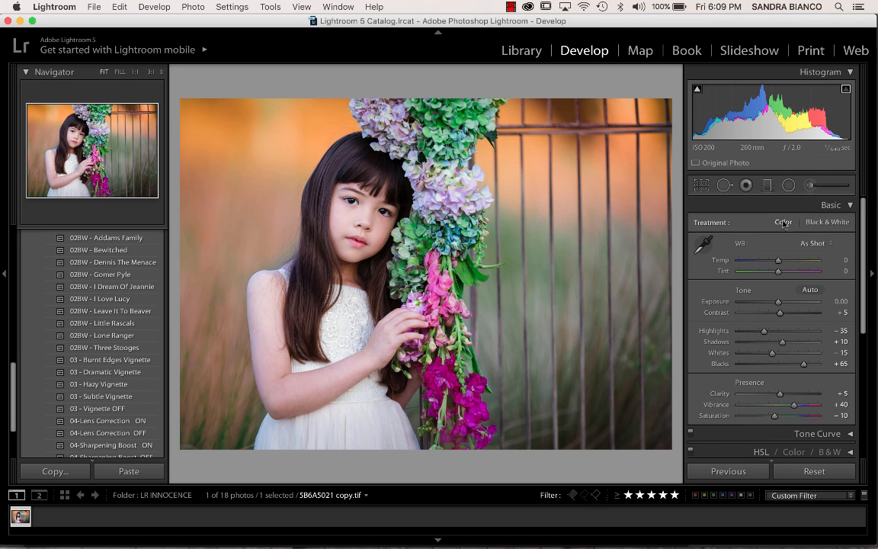
- Start a new brush adjustment with the GTG_04 - Light Burst Vivid effect, brush size 61, amount 50 and density 37
click(812, 186)
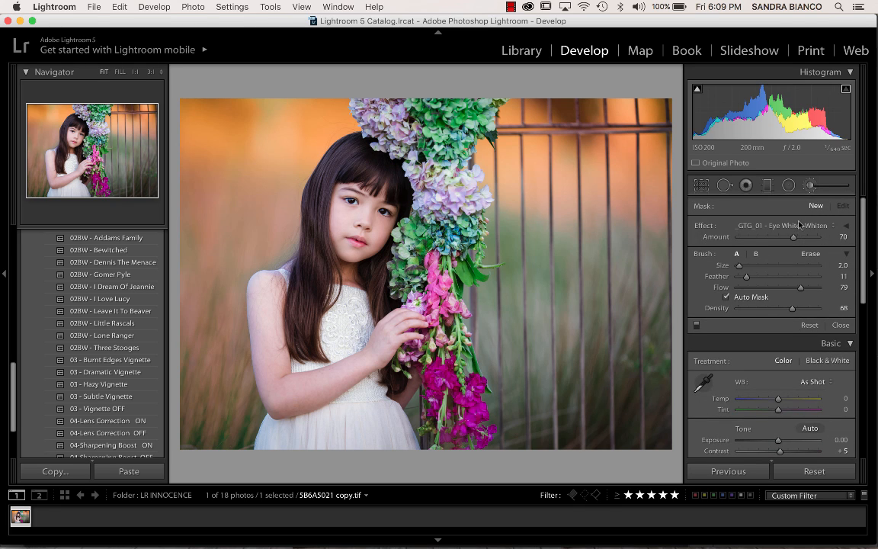
click(799, 223)
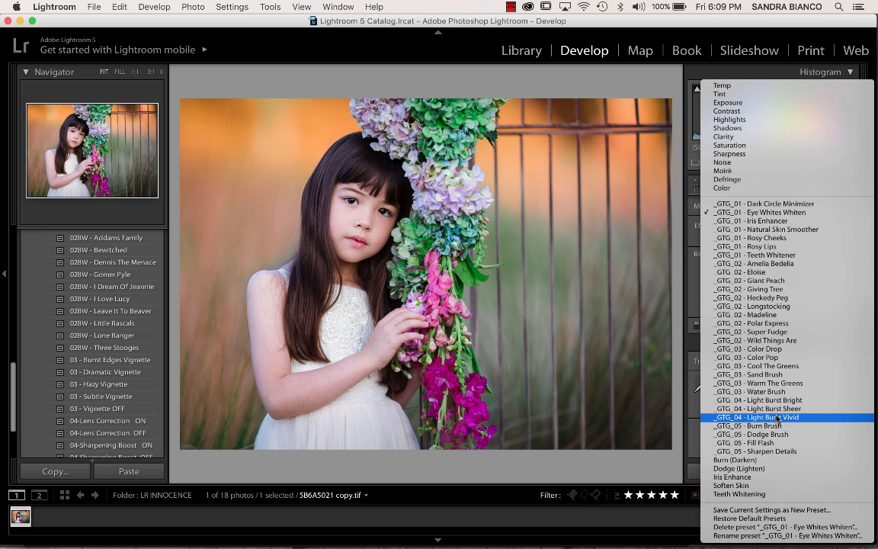
click(777, 418)
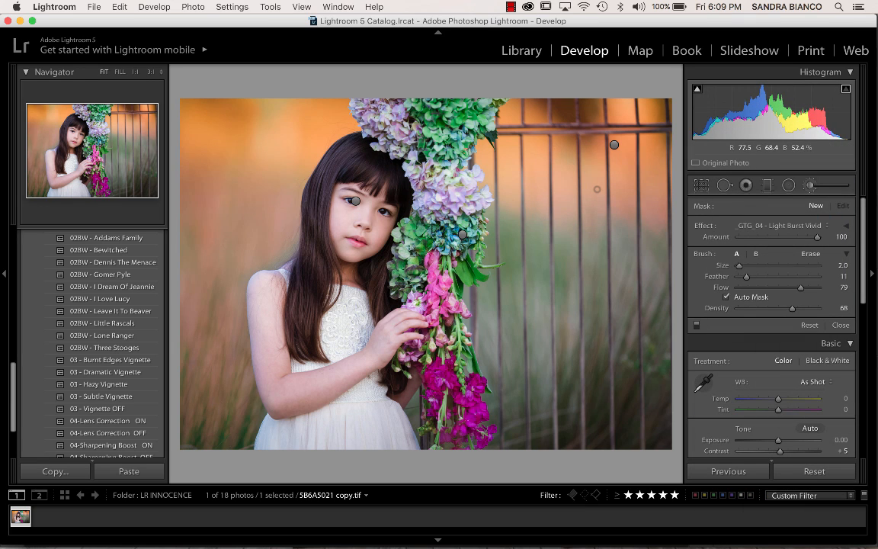
scroll(597, 189, up, 5)
scroll(597, 189, up, 10)
scroll(597, 189, up, 10)
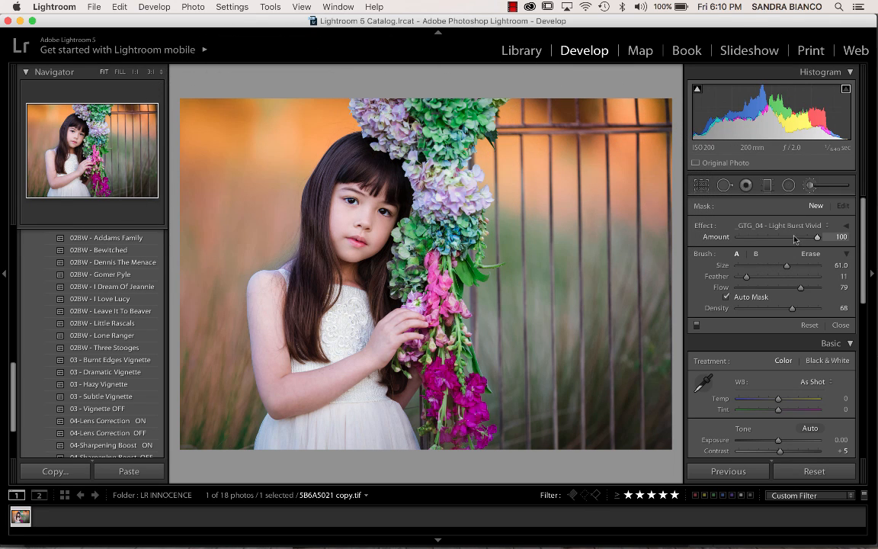
drag(818, 237, 777, 239)
mouse_move(793, 308)
mouse_down()
mouse_move(760, 308)
mouse_move(785, 313)
mouse_up()
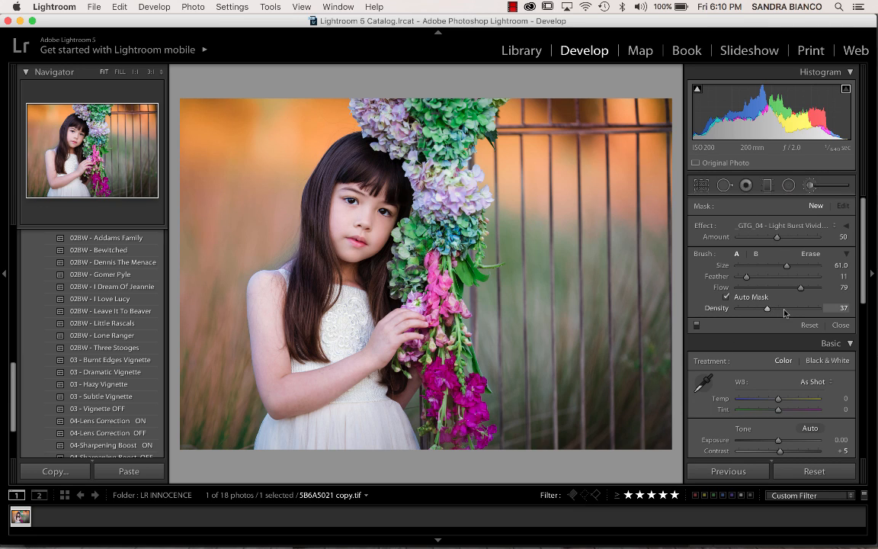
- Paint the light burst over the background behind the girl and beside the lower fence, and close the adjustment brush
click(242, 157)
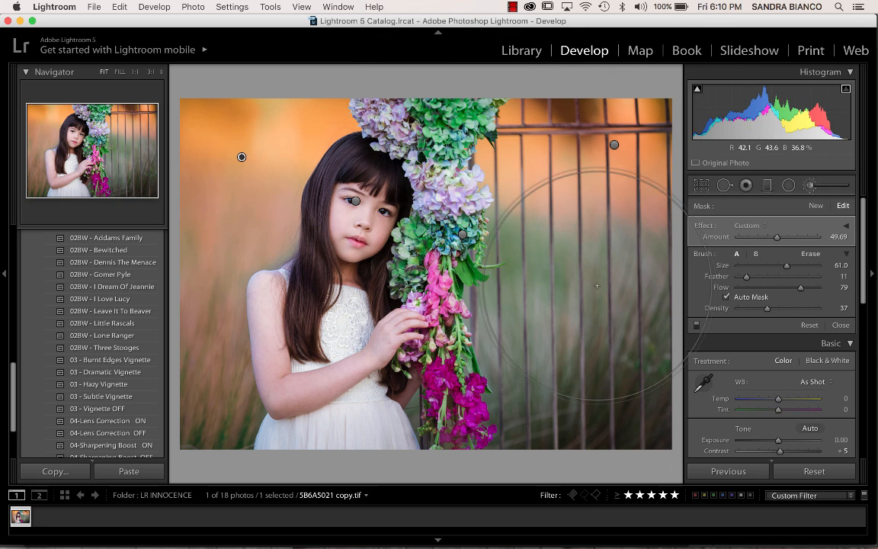
click(631, 406)
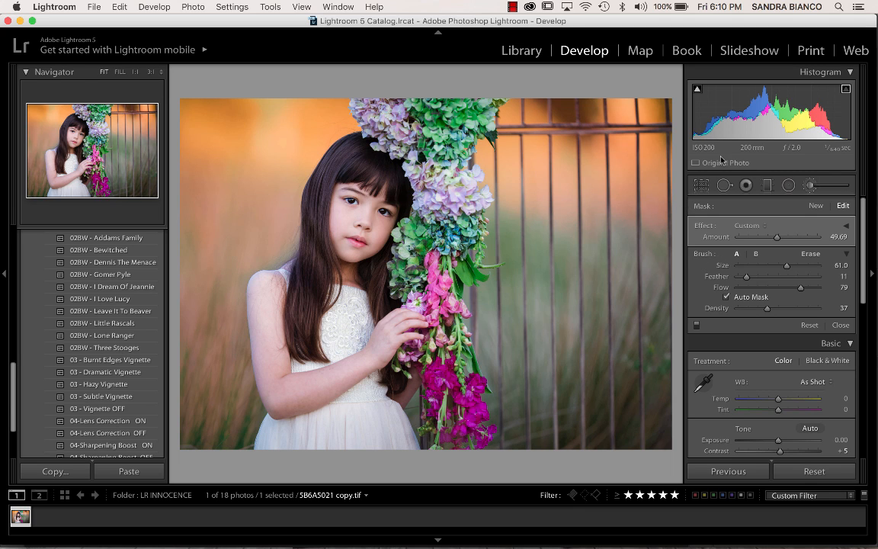
click(812, 191)
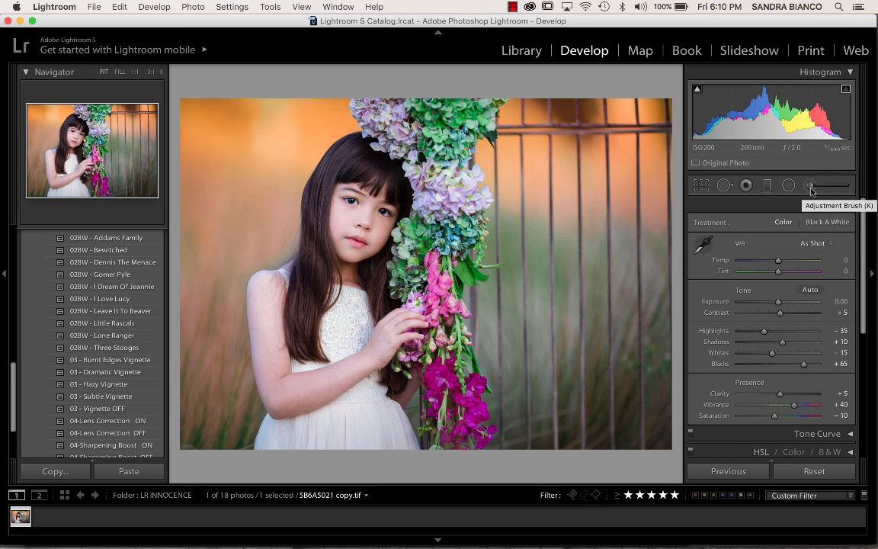
- Compare the color edit with the original photo in the before and after views
key(backslash)
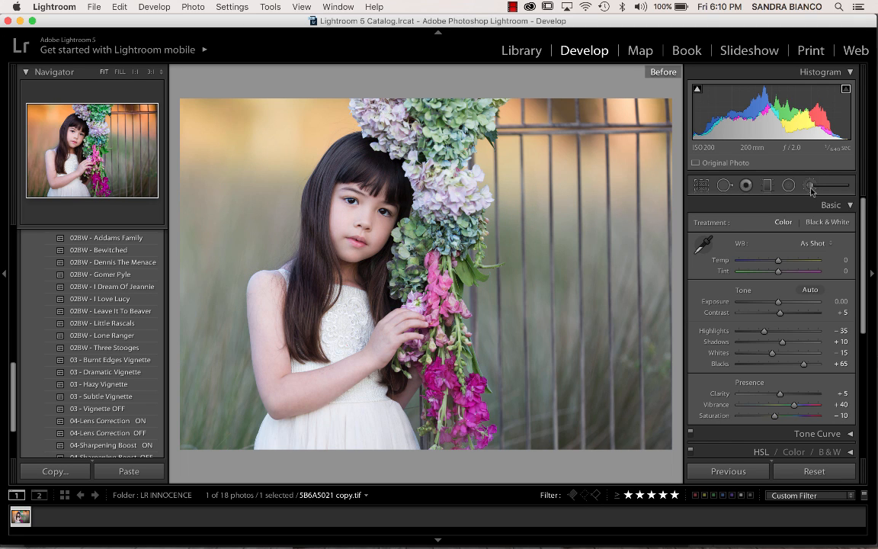
key(backslash)
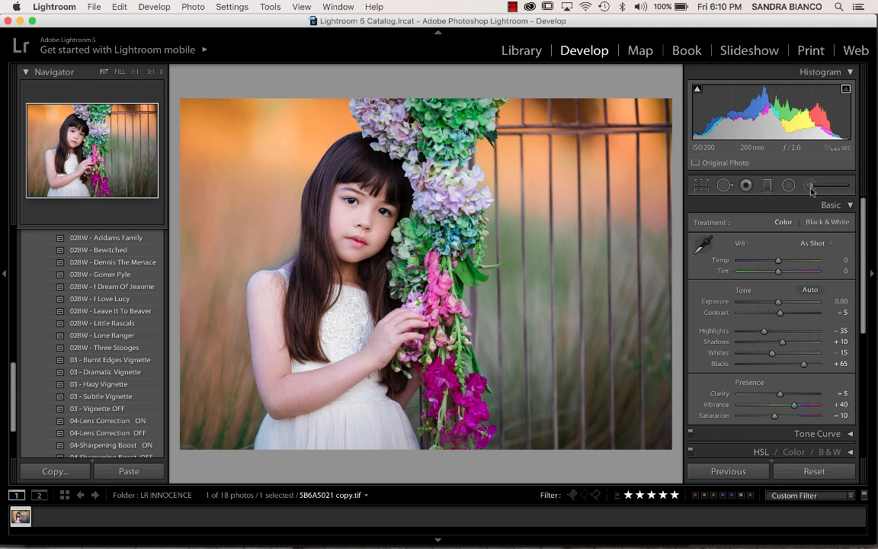
key(backslash)
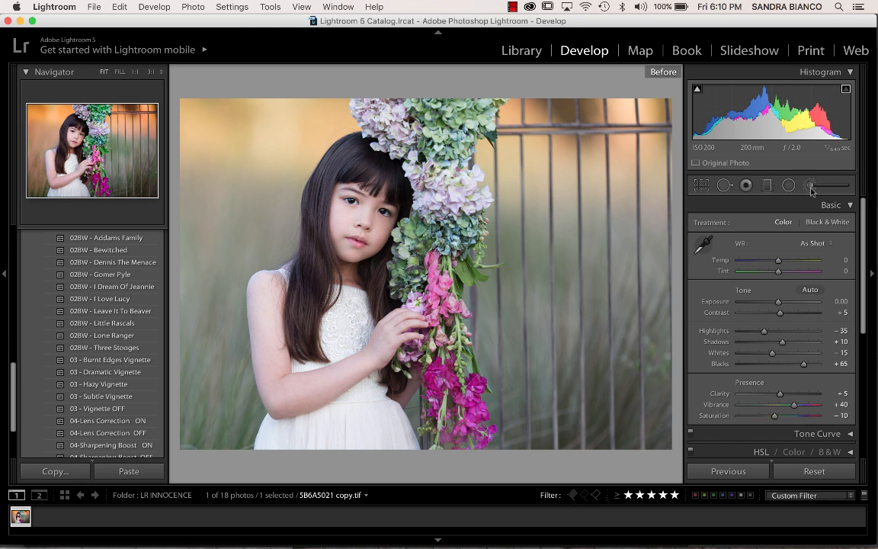
key(backslash)
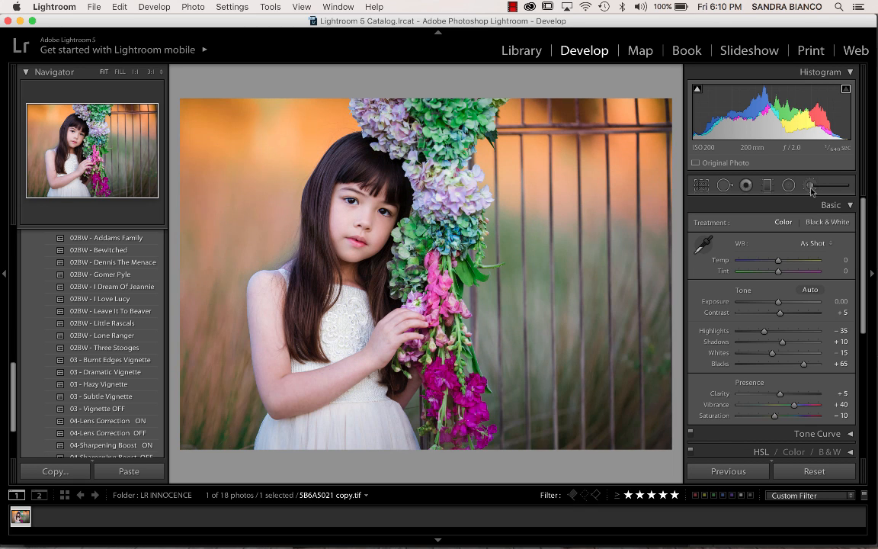
- Reset all develop settings of the portrait to the unedited original
scroll(123, 341, down, 2)
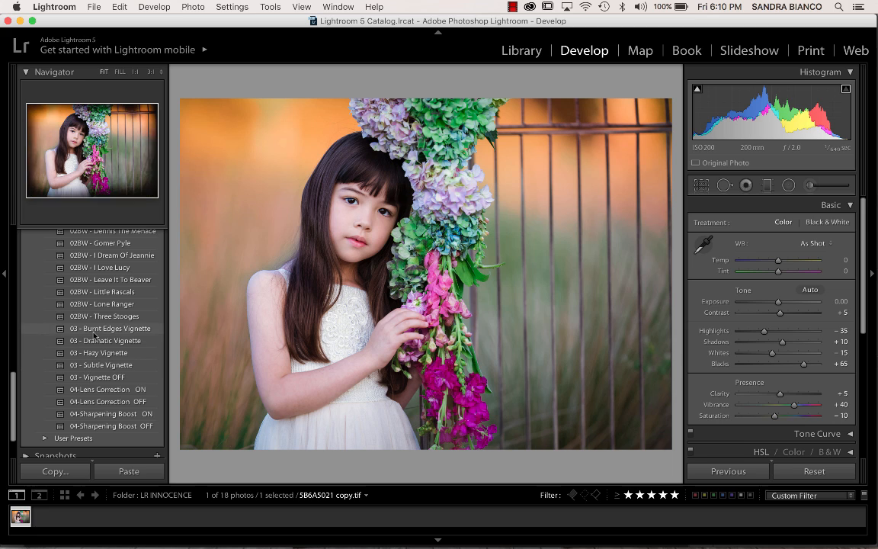
scroll(120, 389, down, 1)
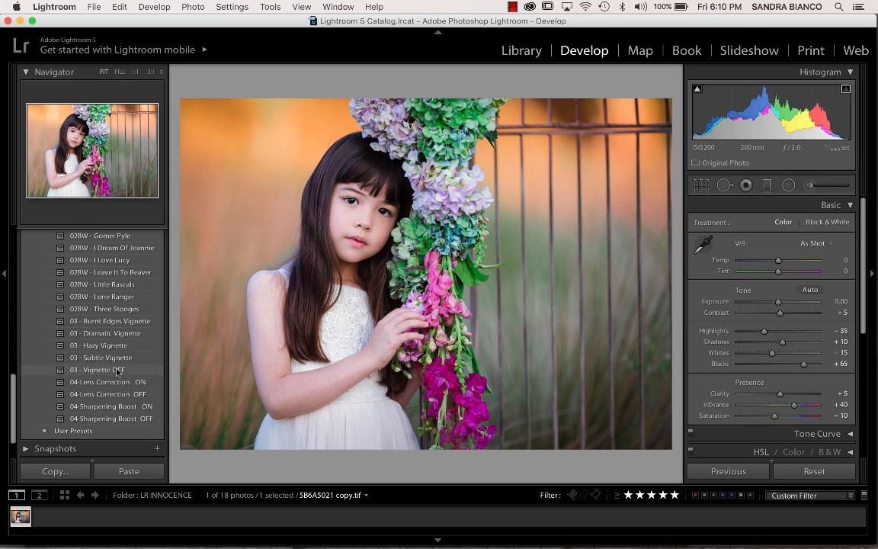
click(809, 472)
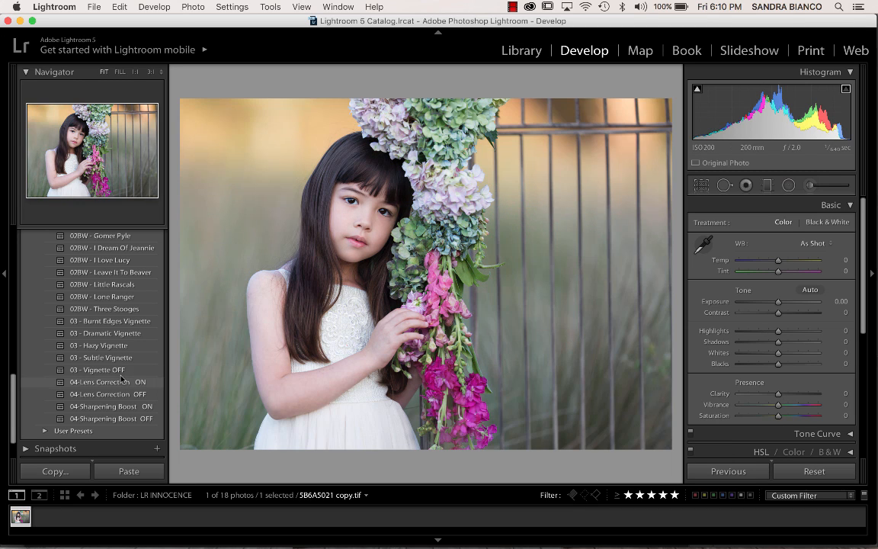
- Apply the 02BW - Little Rascals preset to the photo and add the 03 - Dramatic Vignette preset
scroll(122, 379, down, 1)
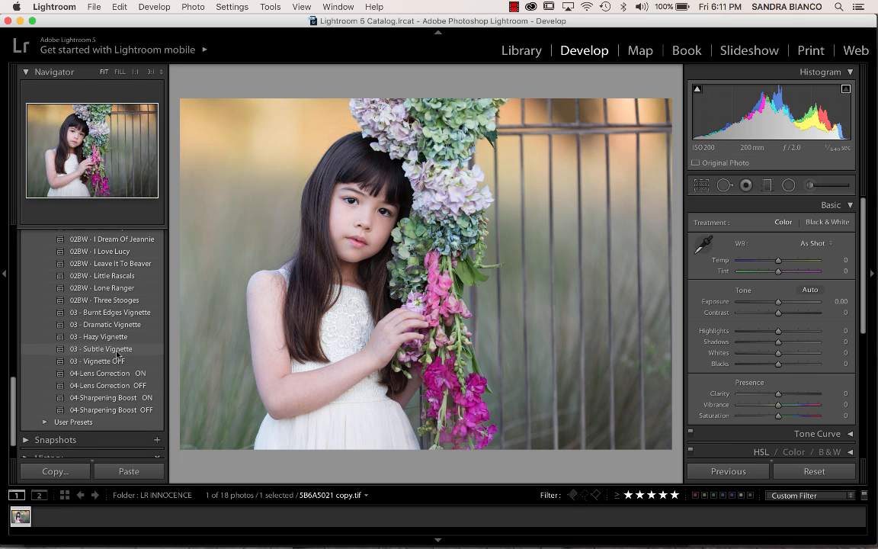
scroll(118, 353, up, 2)
scroll(116, 353, up, 2)
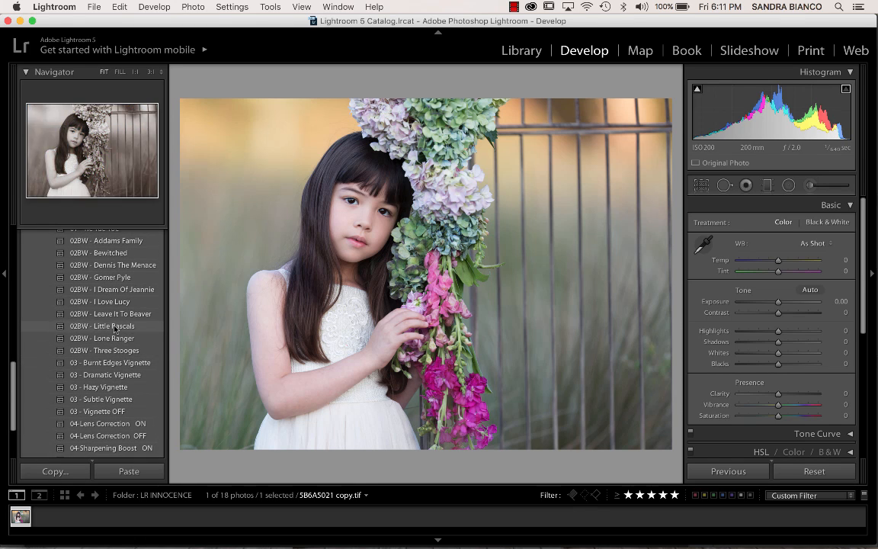
click(115, 326)
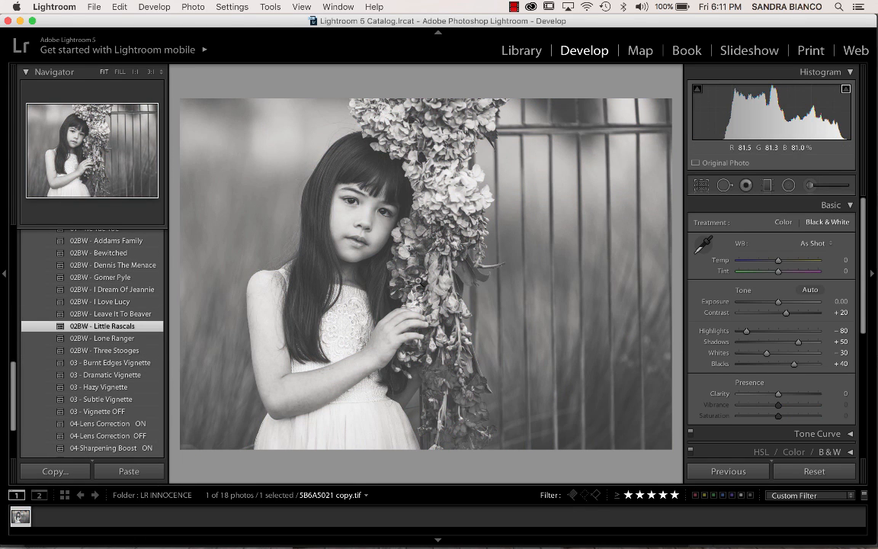
scroll(115, 350, down, 4)
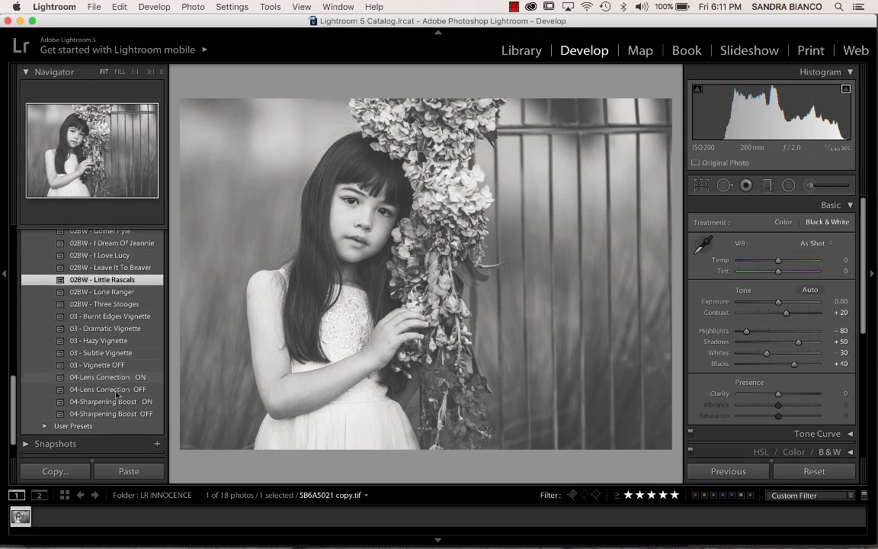
click(109, 324)
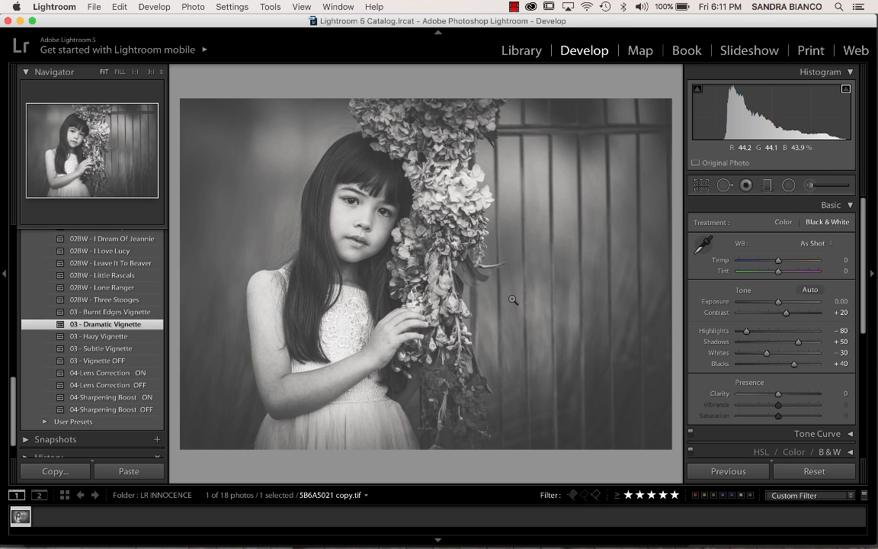
- Compare the black-and-white edit with the original photo in the before and after views
key(backslash)
key(backslash)
key(backslash)
key(backslash)
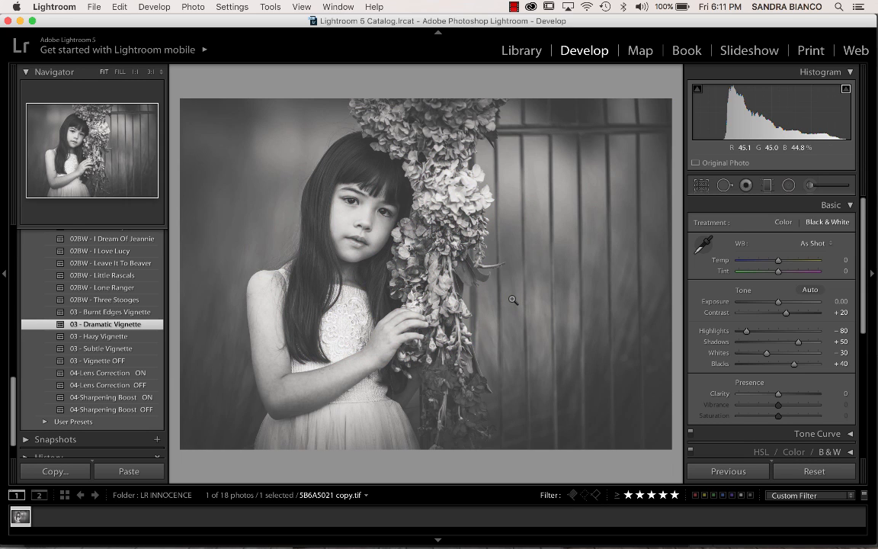